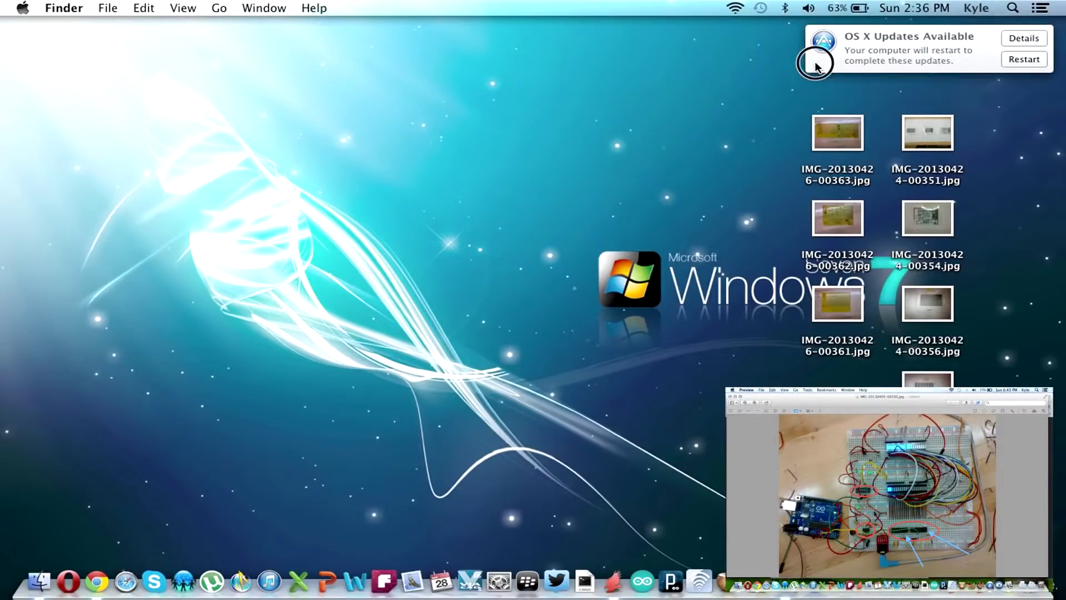
Step: Swipe away the OS X Updates Available notification to reveal the desktop of board photos
{"action": "scroll", "coordinate": [833, 56], "scroll_direction": "right", "scroll_amount": 3}
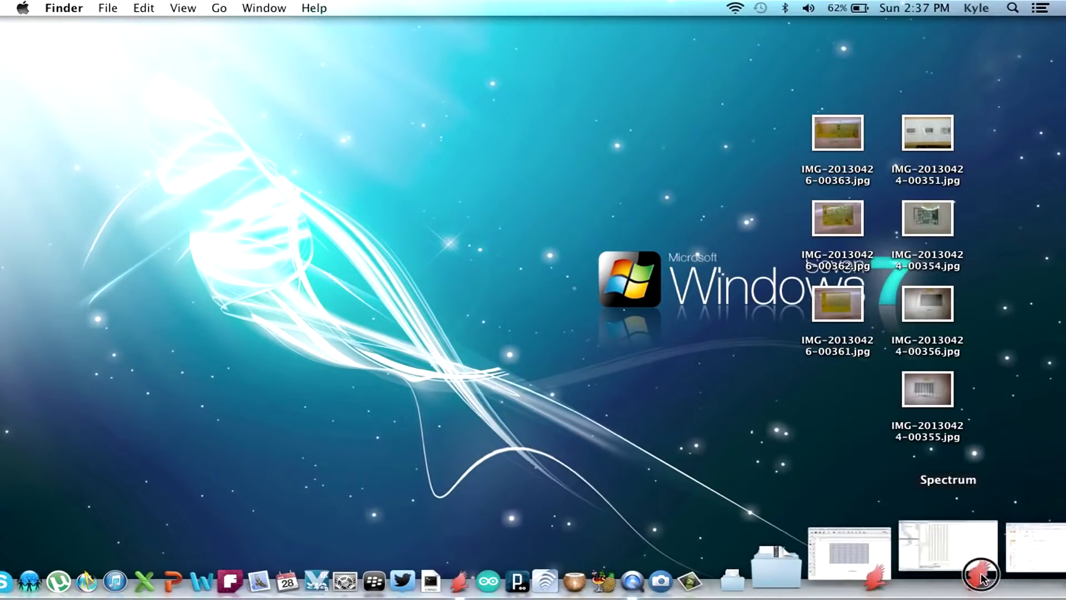
Step: Restore the EAGLE Control Panel, then open and close the Layer1 board and Layer1 schematic
{"action": "left_click", "coordinate": [985, 577]}
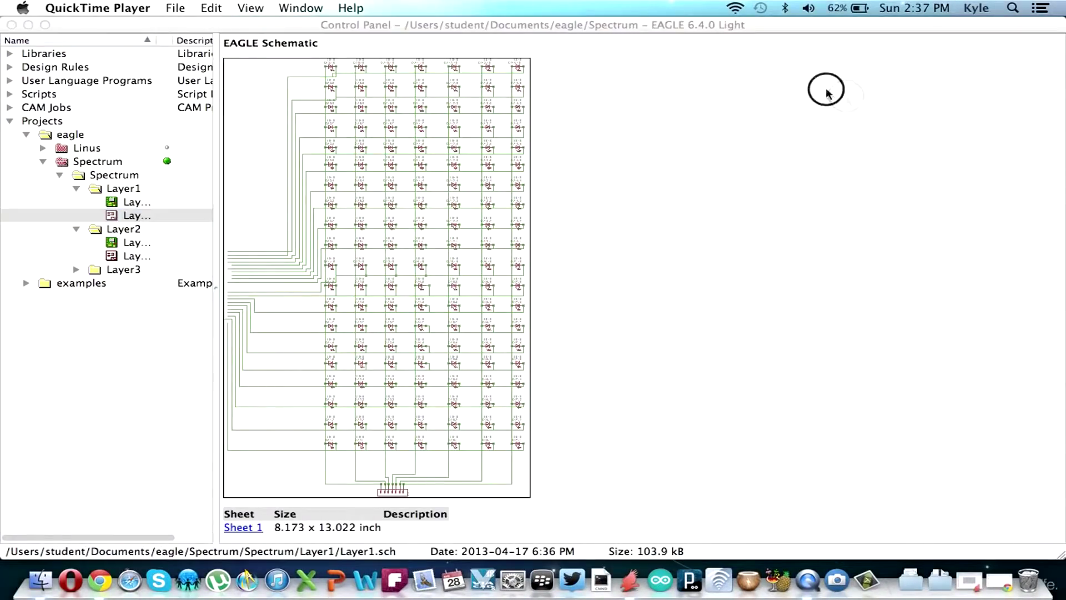
{"action": "left_click", "coordinate": [720, 277]}
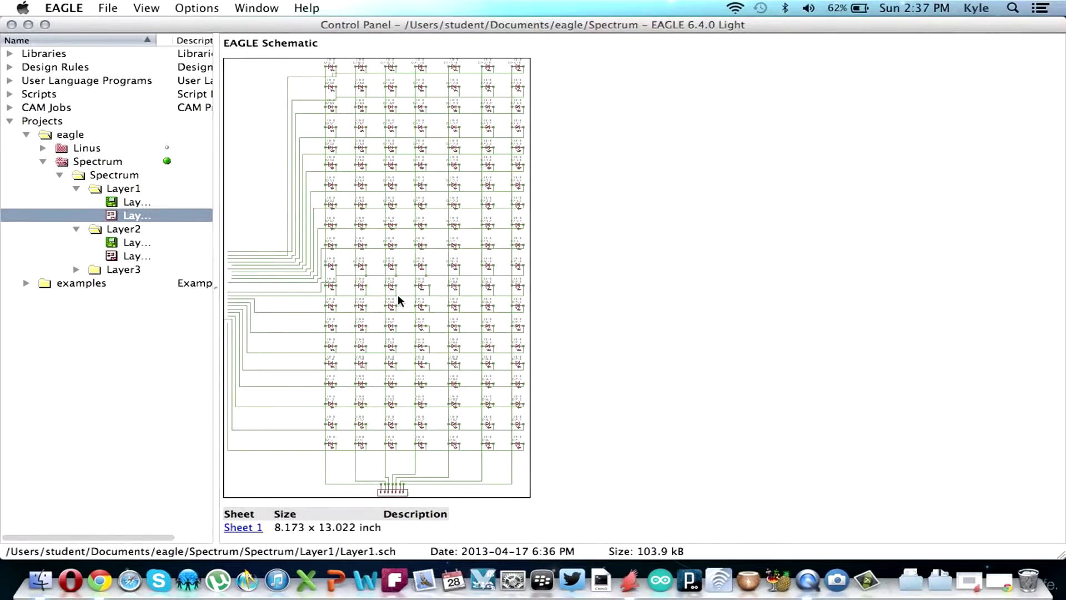
{"action": "double_click", "coordinate": [136, 202]}
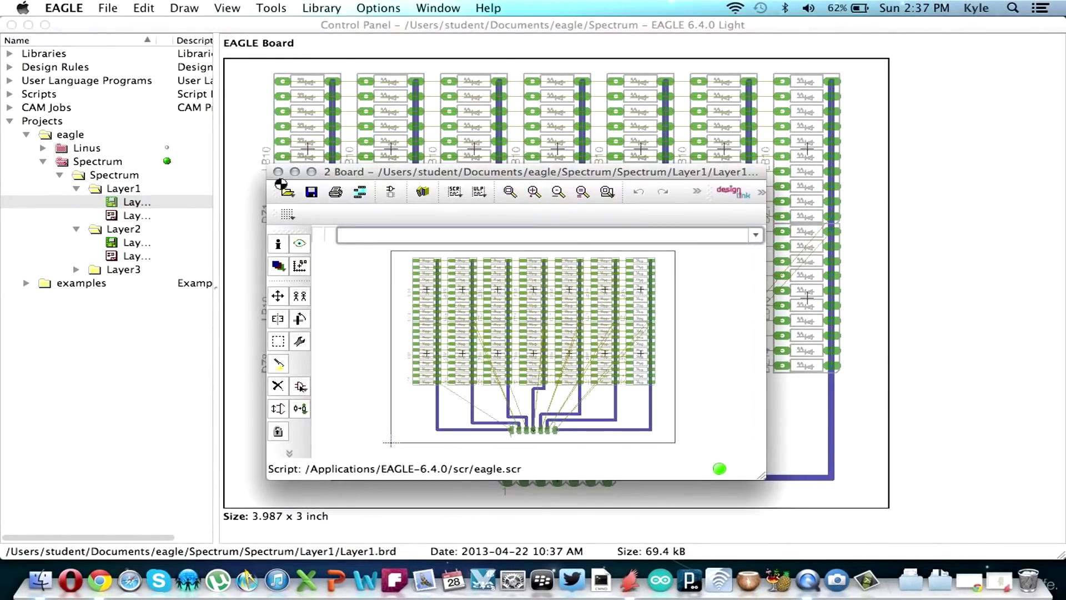
{"action": "left_click", "coordinate": [278, 172]}
{"action": "left_click", "coordinate": [127, 219]}
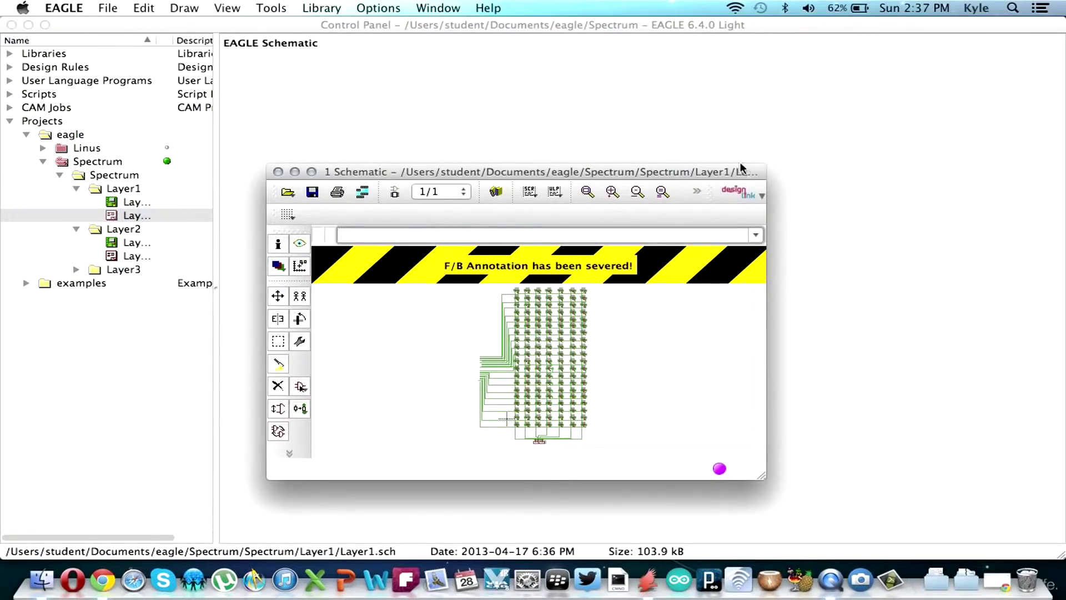
{"action": "left_click", "coordinate": [751, 124]}
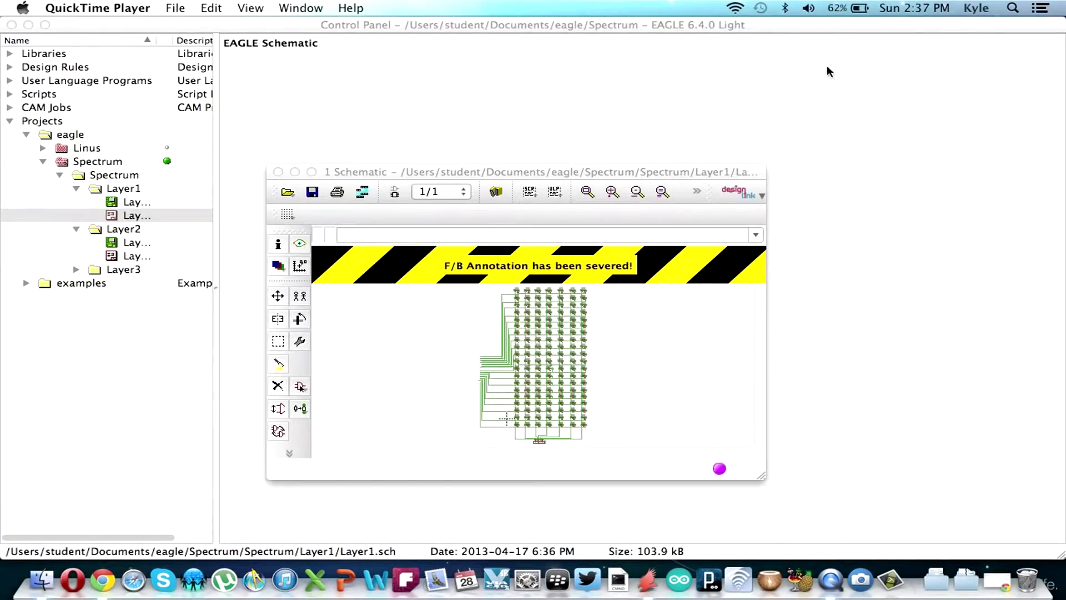
{"action": "left_click", "coordinate": [665, 351]}
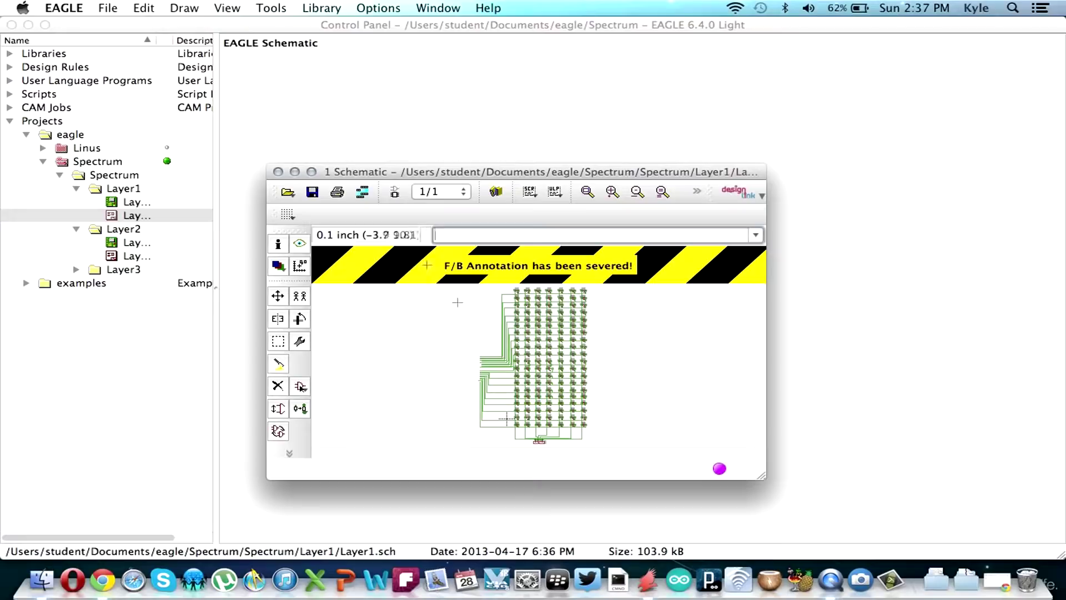
{"action": "left_click", "coordinate": [278, 171]}
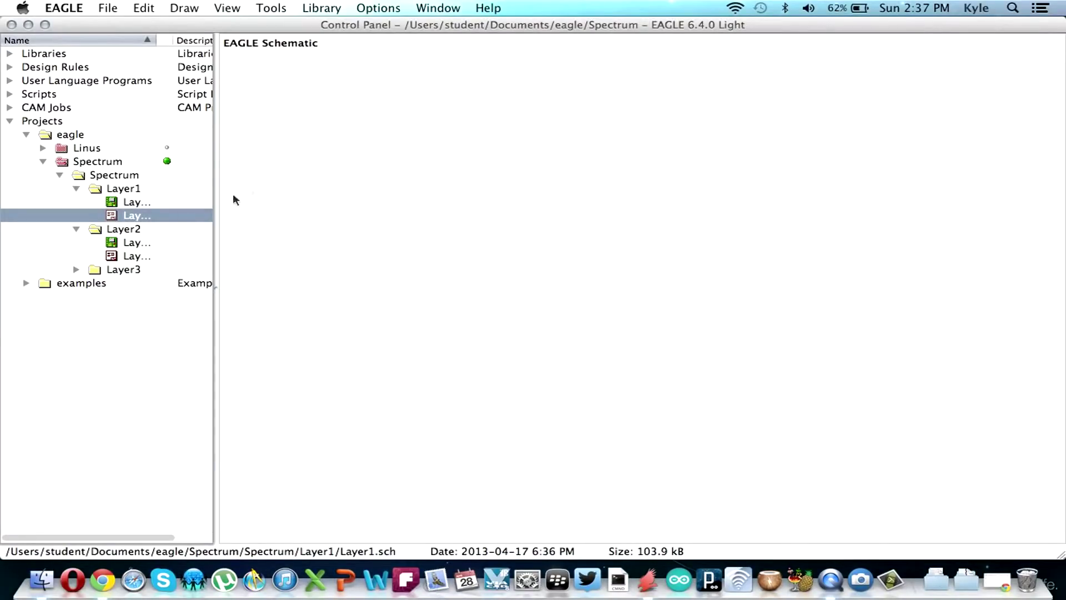
Step: Reopen the Layer1 schematic and maximize its editor to fill the screen
{"action": "double_click", "coordinate": [126, 215]}
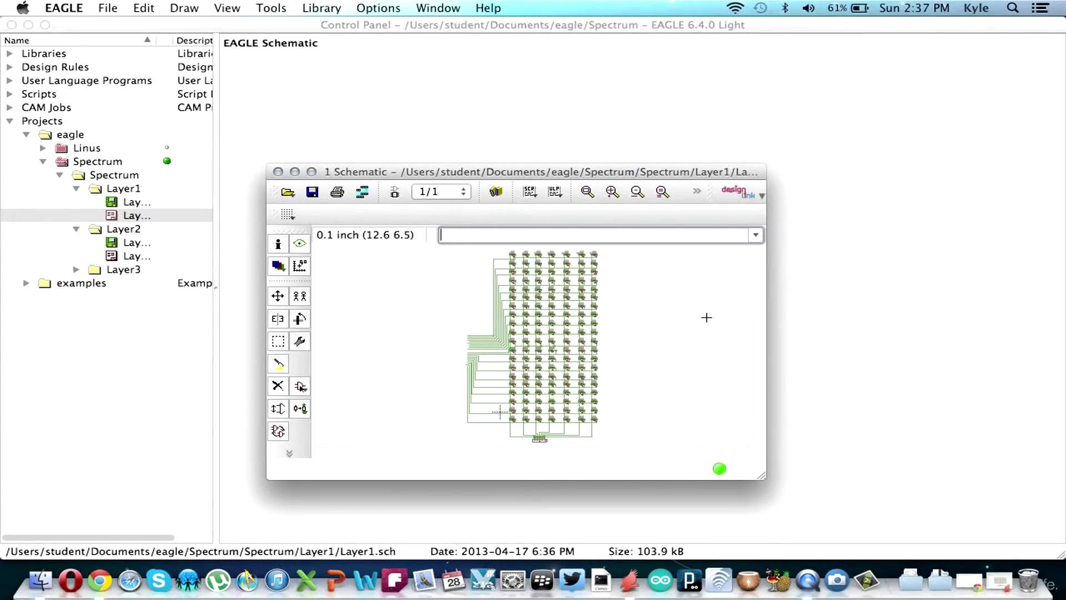
{"action": "left_click", "coordinate": [312, 172]}
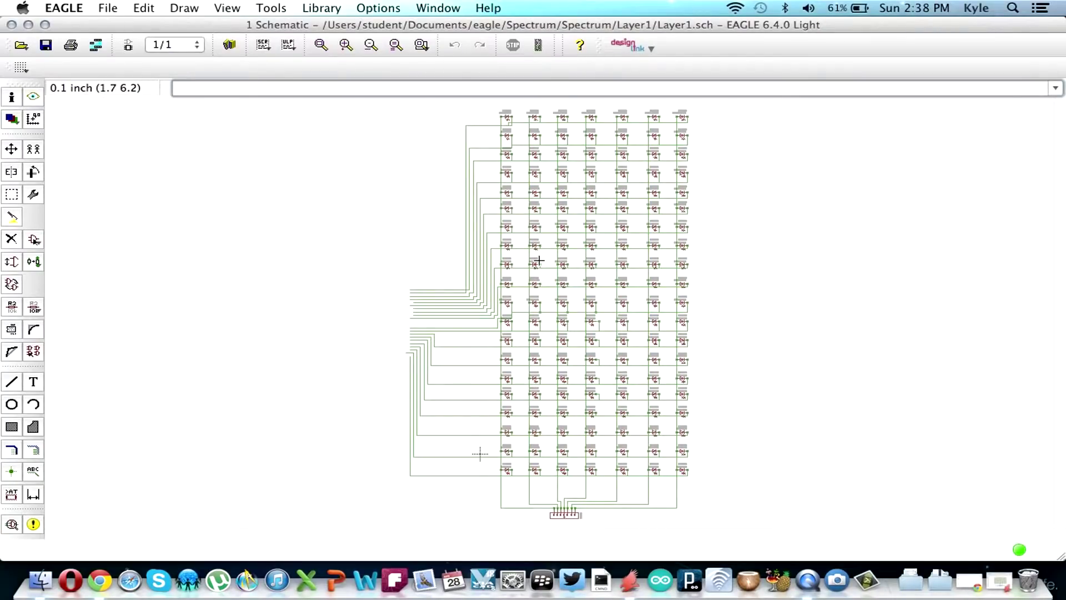
Step: Zoom in and back out on the Layer1 schematic to inspect the LED grid
{"action": "scroll", "coordinate": [532, 372], "scroll_direction": "up", "scroll_amount": 1}
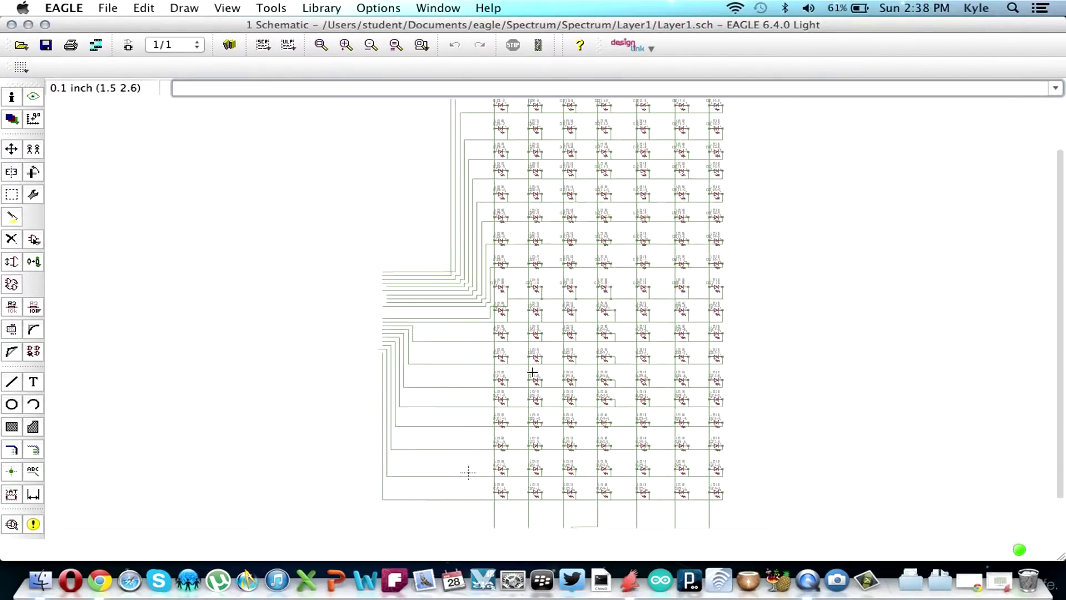
{"action": "scroll", "coordinate": [532, 373], "scroll_direction": "up", "scroll_amount": 1}
{"action": "scroll", "coordinate": [546, 370], "scroll_direction": "up", "scroll_amount": 3}
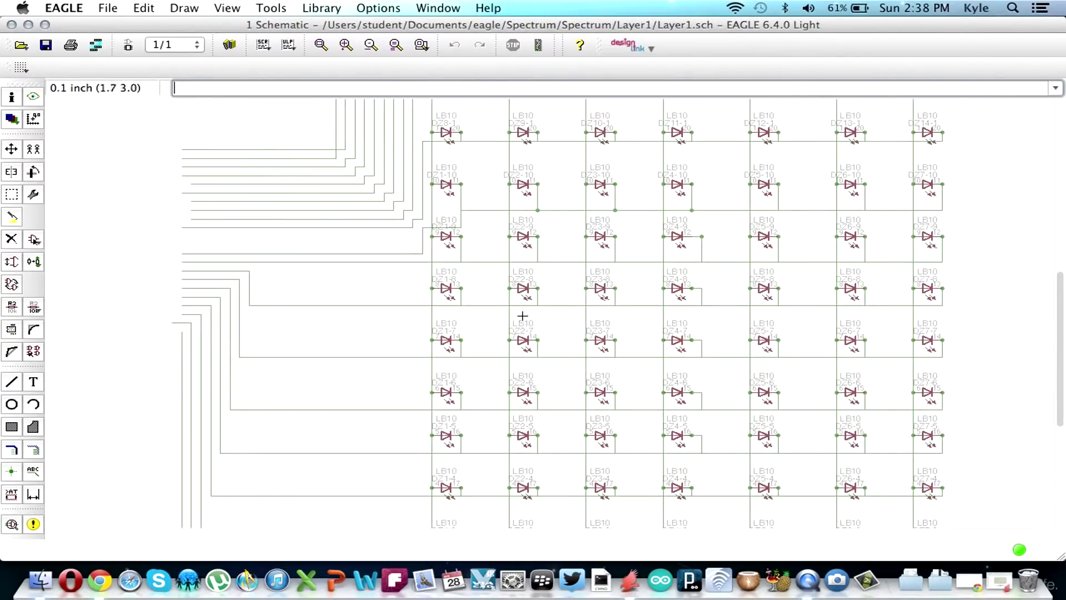
{"action": "scroll", "coordinate": [490, 306], "scroll_direction": "down", "scroll_amount": 10}
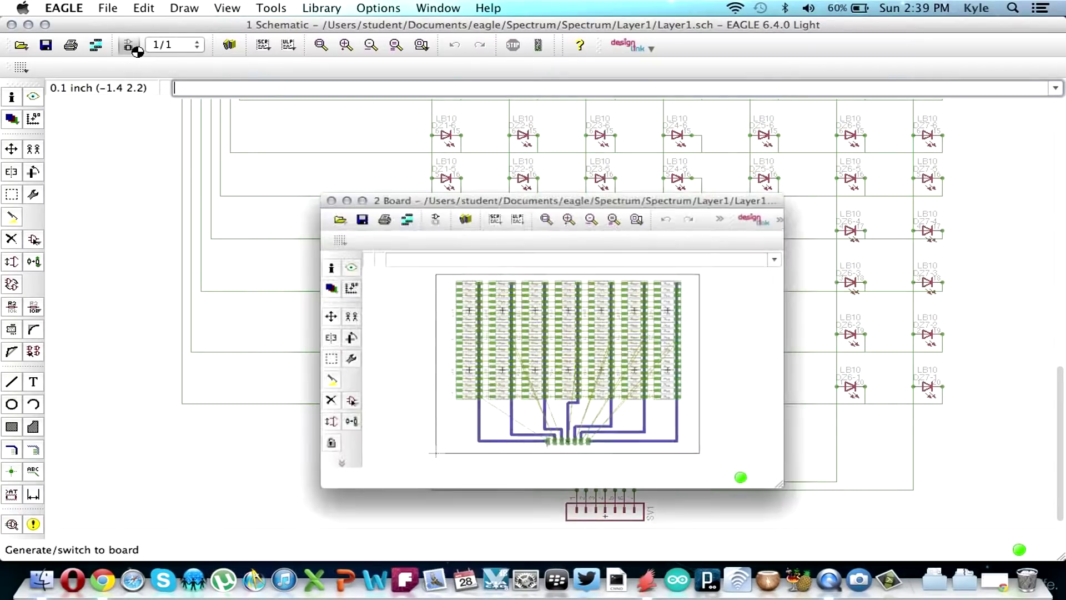
Step: Maximize the Layer1 board layout, then close it to return to the schematic
{"action": "left_click", "coordinate": [311, 174]}
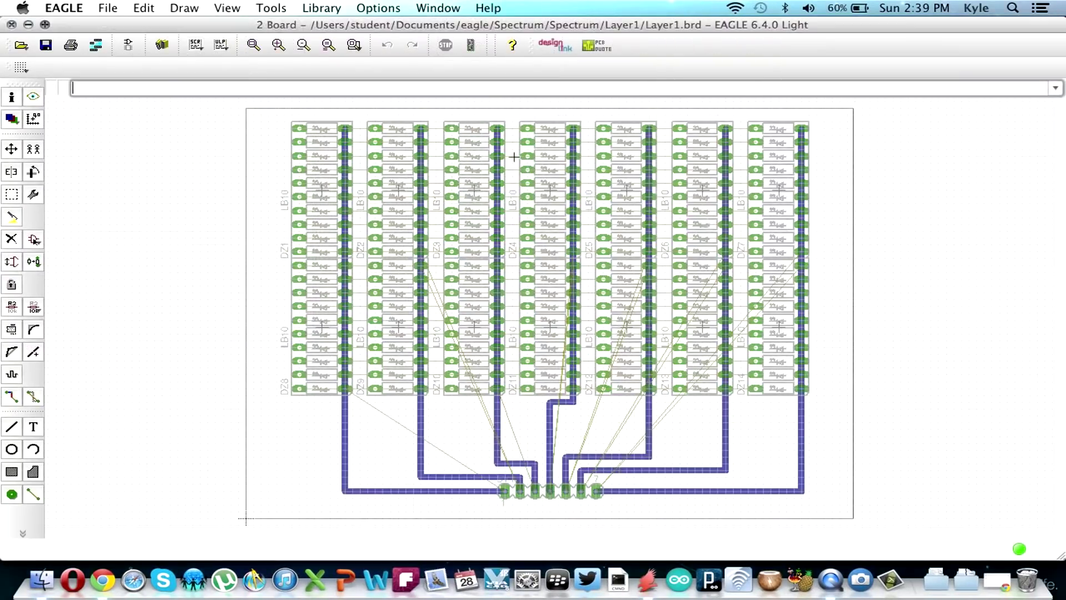
{"action": "left_click", "coordinate": [843, 59]}
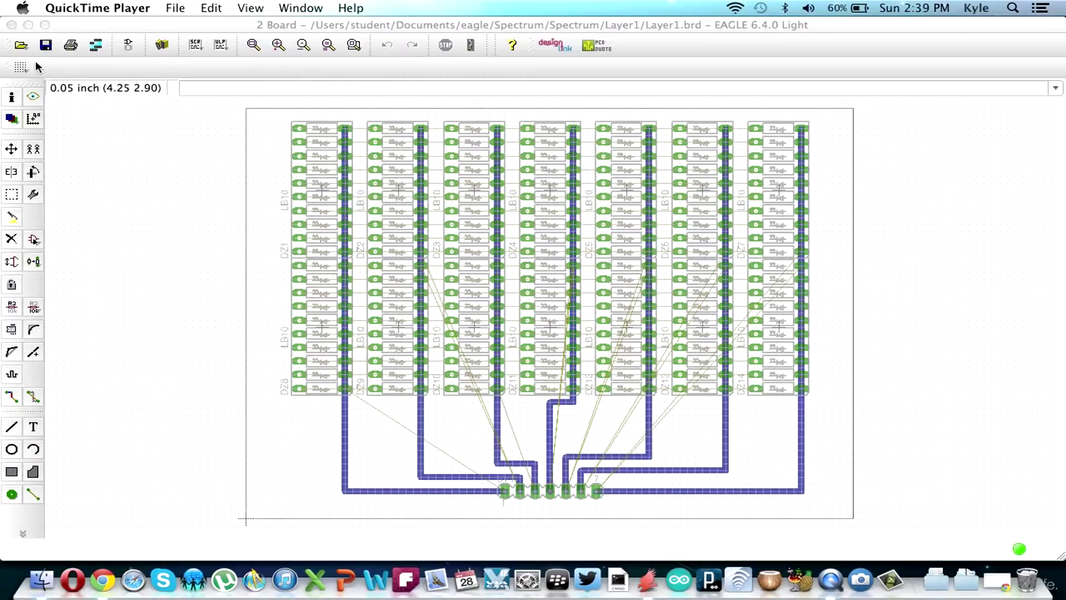
{"action": "left_click", "coordinate": [11, 26]}
Step: Close the Layer1 editors and open the Layer2 schematic maximized
{"action": "left_click", "coordinate": [11, 25]}
{"action": "left_click", "coordinate": [11, 24]}
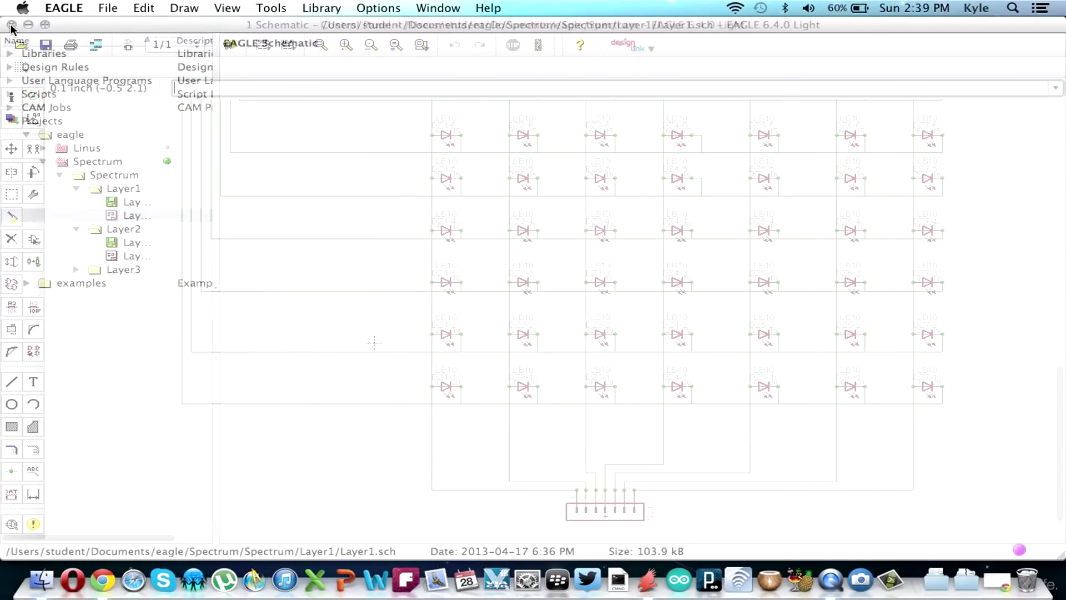
{"action": "double_click", "coordinate": [131, 256]}
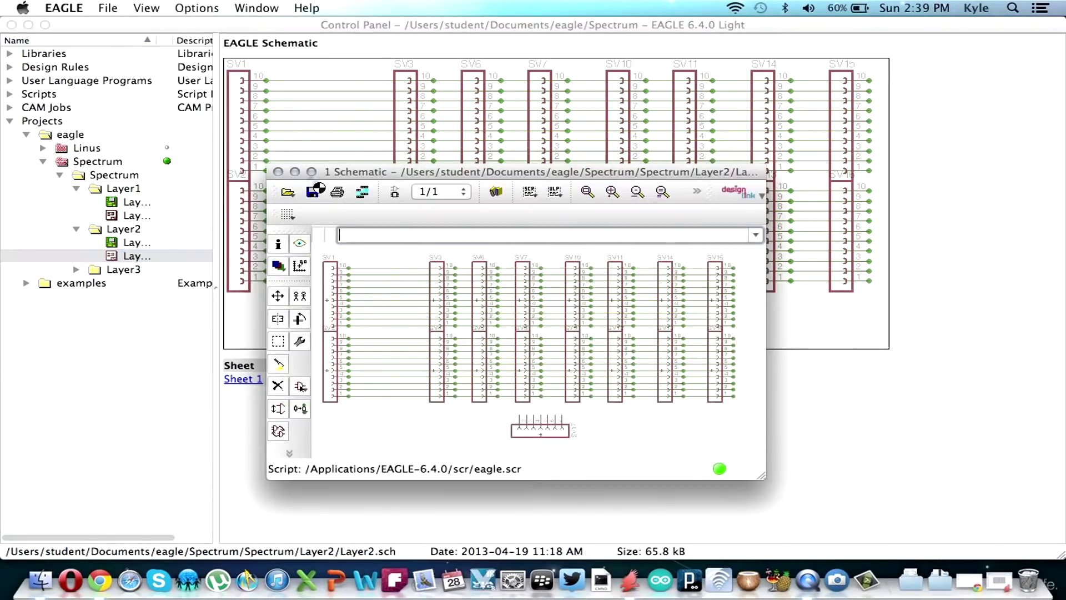
{"action": "left_click", "coordinate": [307, 171]}
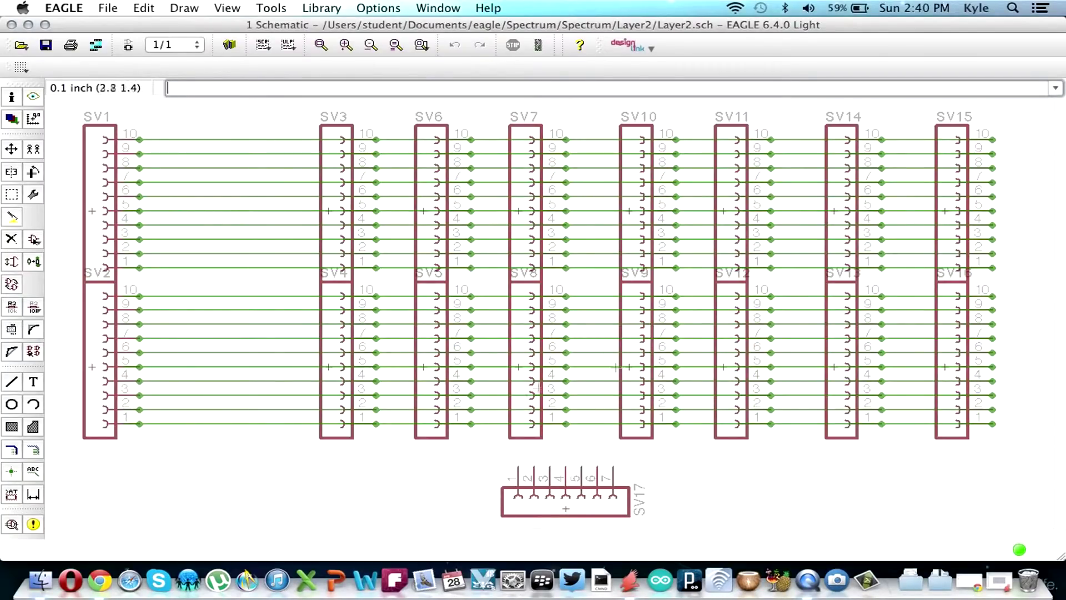
Step: Turn on a 0.1-inch line grid for the Layer2 schematic
{"action": "left_click", "coordinate": [21, 66]}
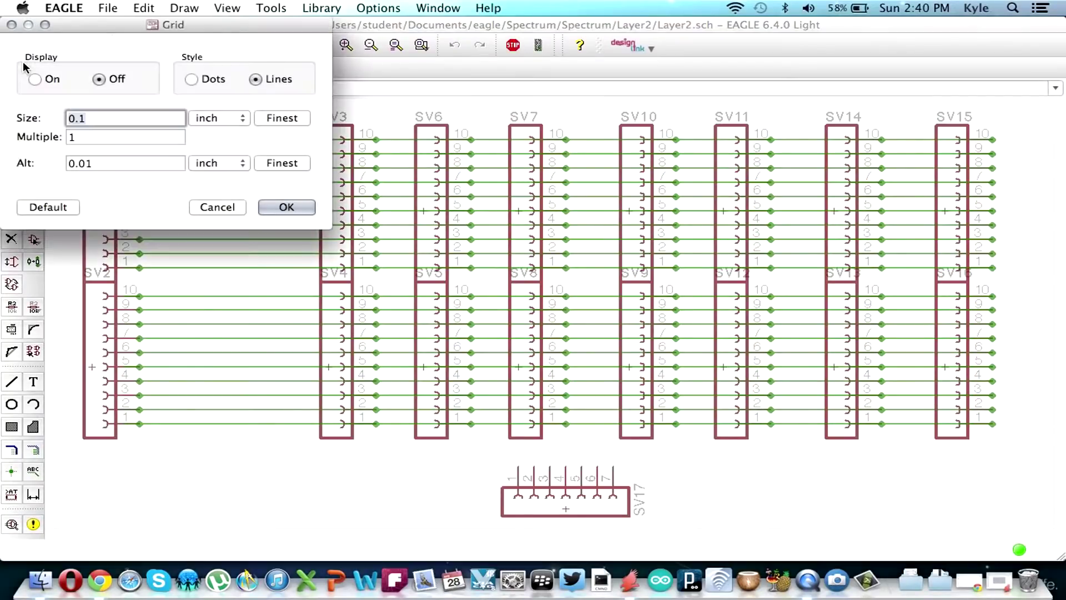
{"action": "left_click", "coordinate": [80, 116]}
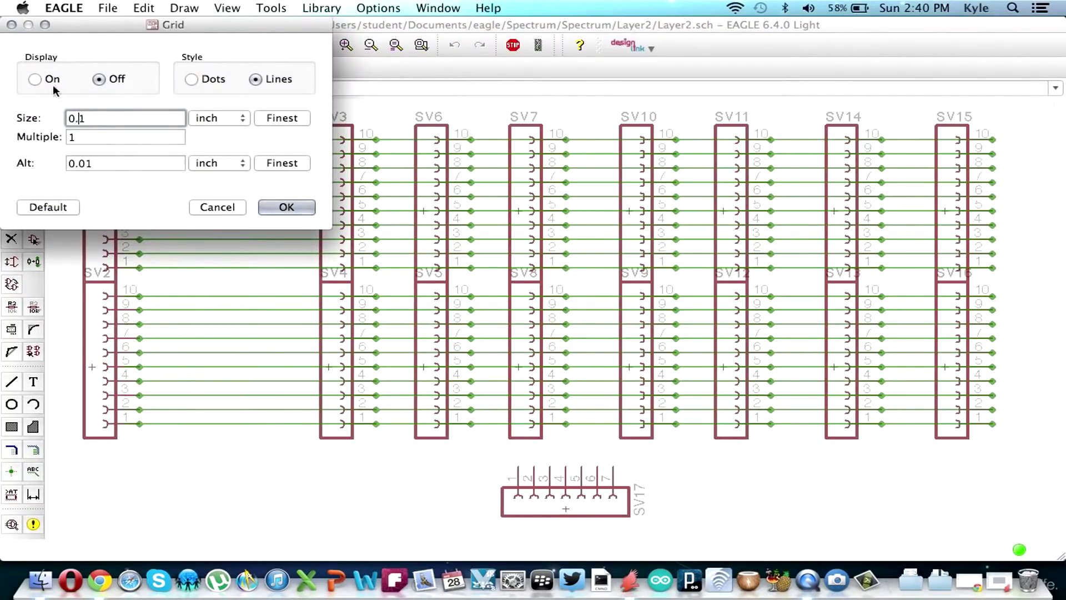
{"action": "left_click", "coordinate": [35, 79]}
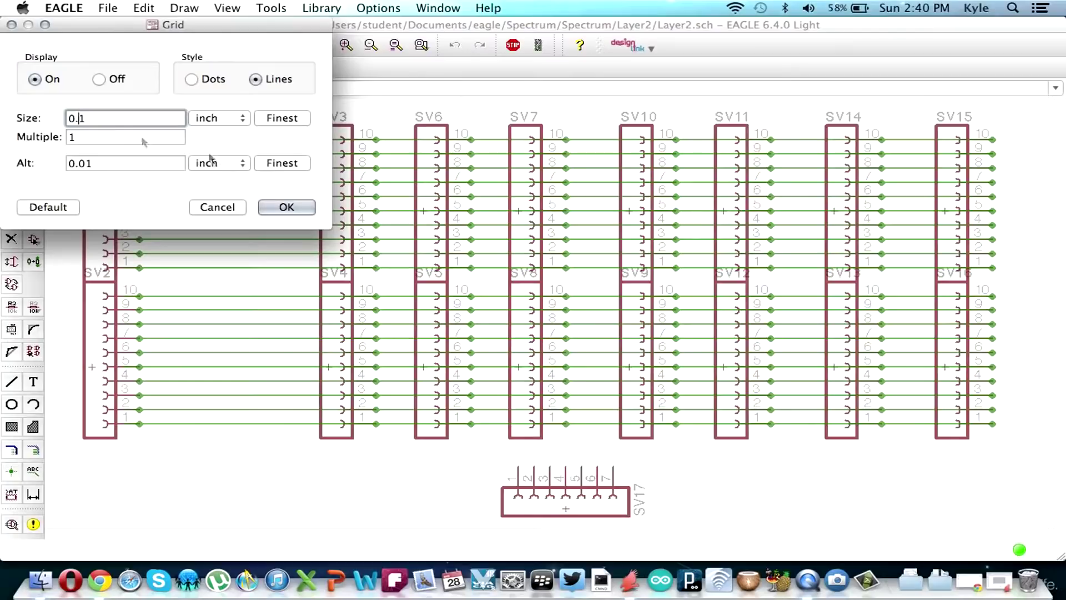
{"action": "left_click", "coordinate": [286, 207]}
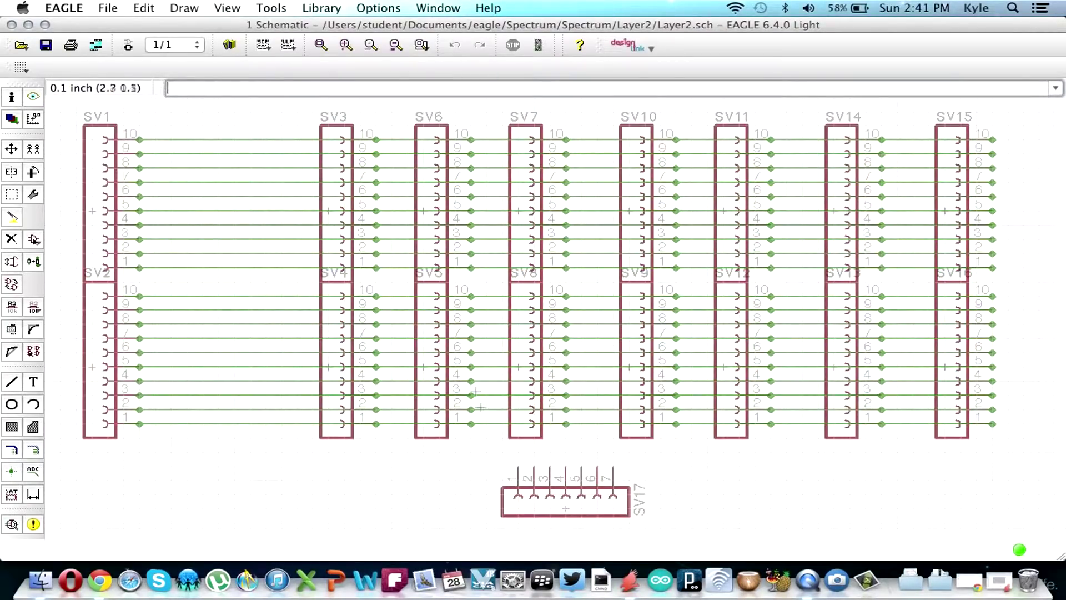
Step: Close Layer2, then open Layer3.sch with its board and maximize the schematic
{"action": "left_click", "coordinate": [11, 26]}
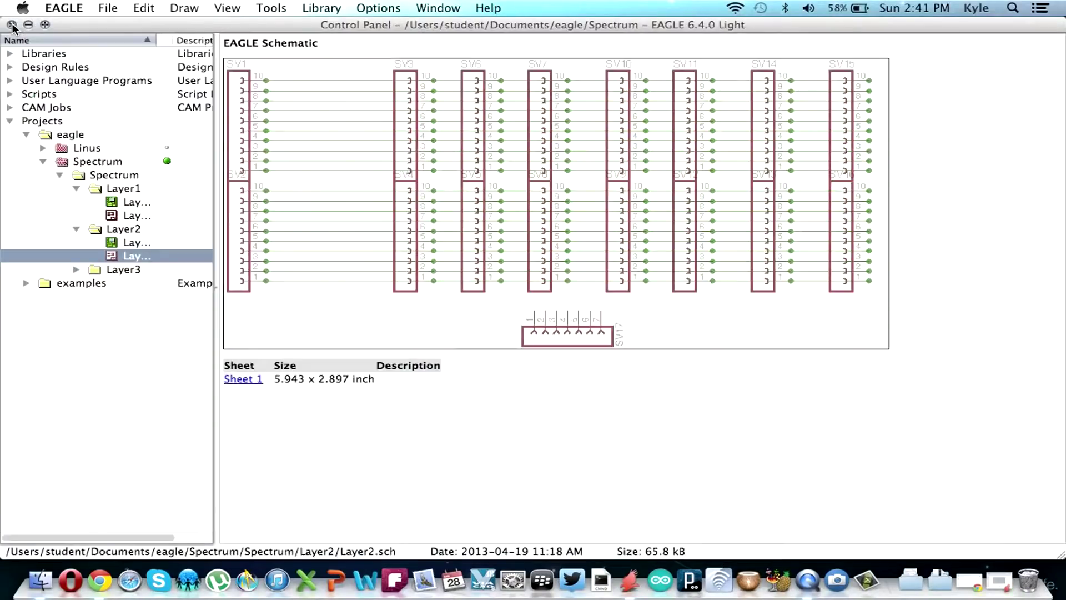
{"action": "double_click", "coordinate": [96, 271]}
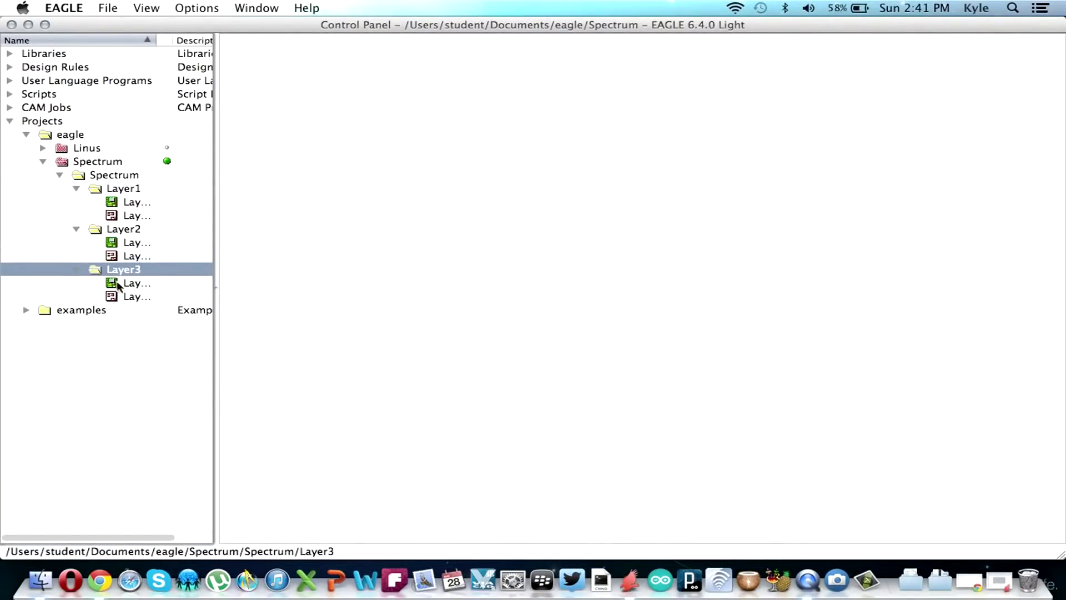
{"action": "double_click", "coordinate": [123, 298]}
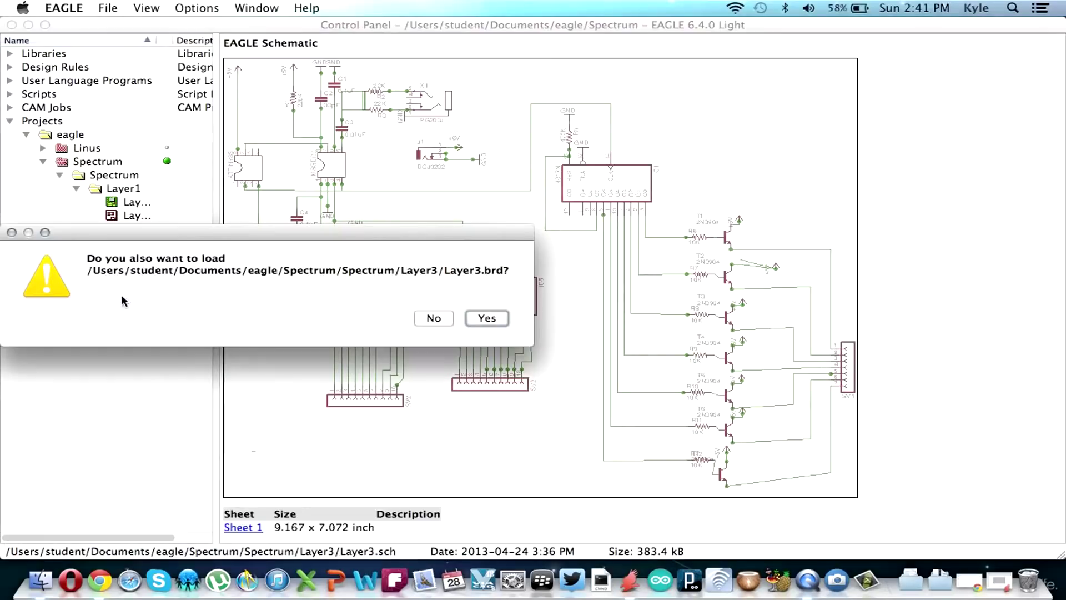
{"action": "left_click", "coordinate": [486, 319]}
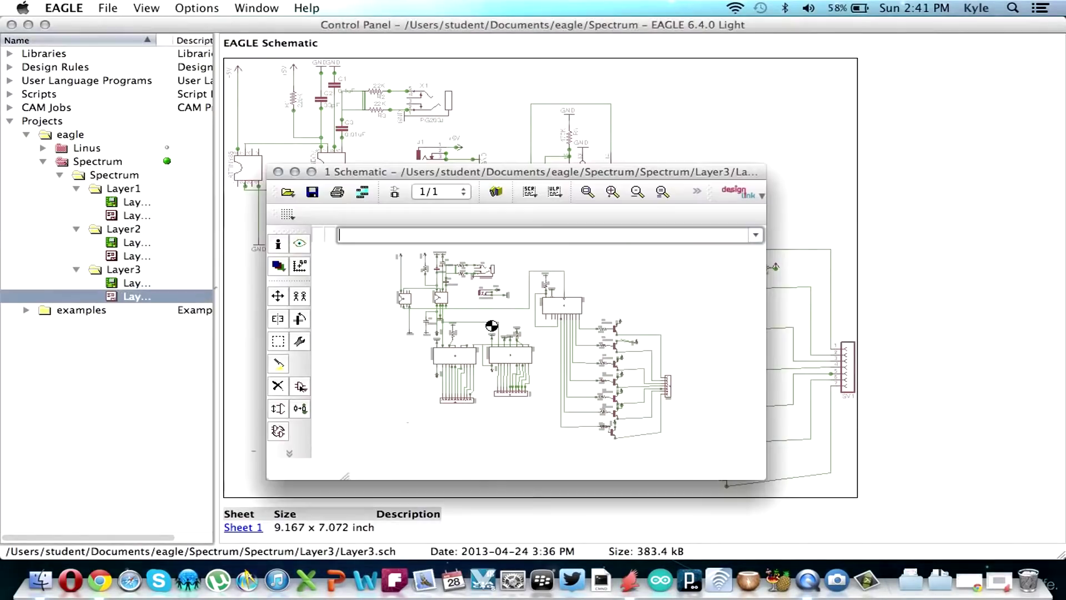
{"action": "left_click", "coordinate": [311, 172]}
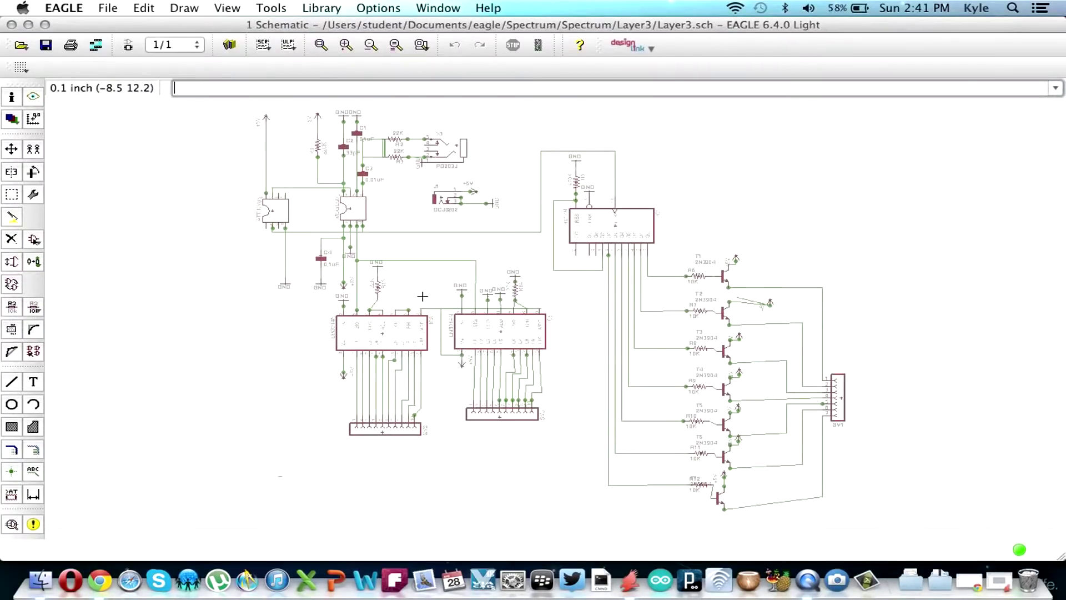
{"action": "scroll", "coordinate": [440, 276], "scroll_direction": "up", "scroll_amount": 3}
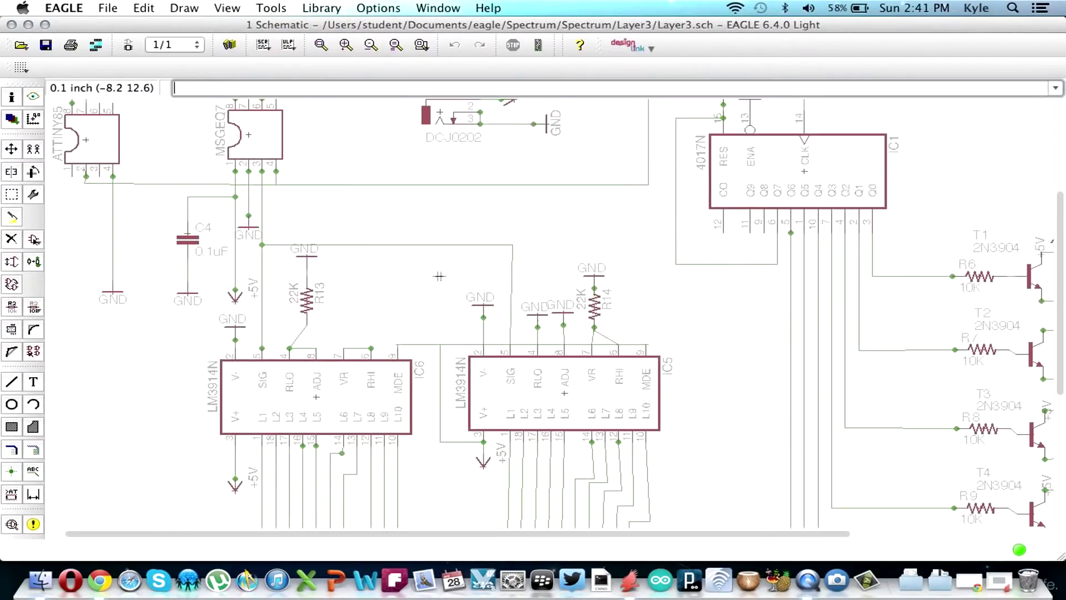
{"action": "scroll", "coordinate": [300, 261], "scroll_direction": "up", "scroll_amount": 5}
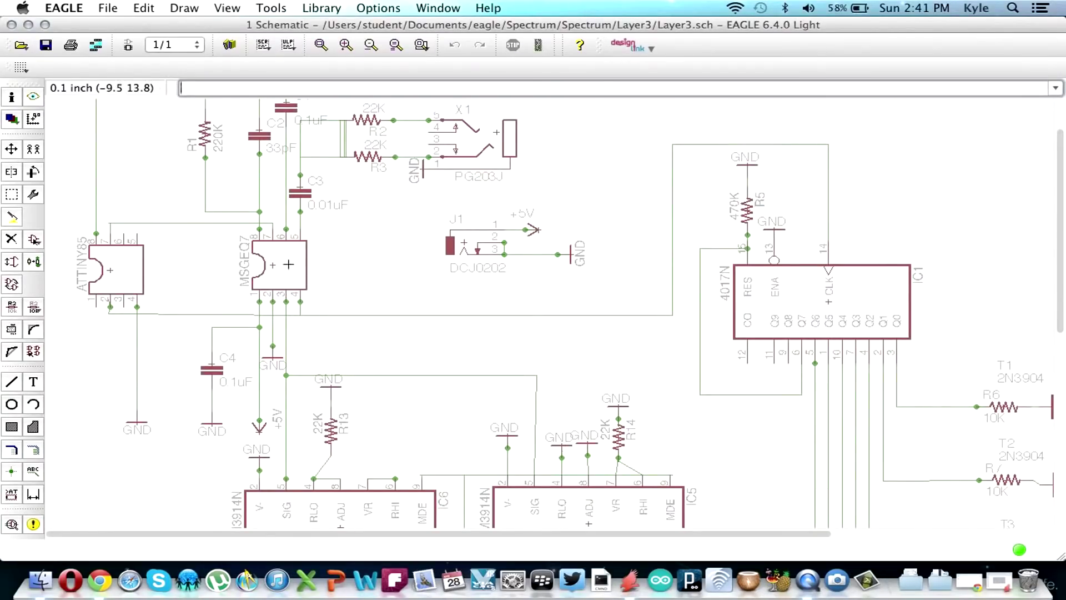
{"action": "scroll", "coordinate": [288, 264], "scroll_direction": "up", "scroll_amount": 2}
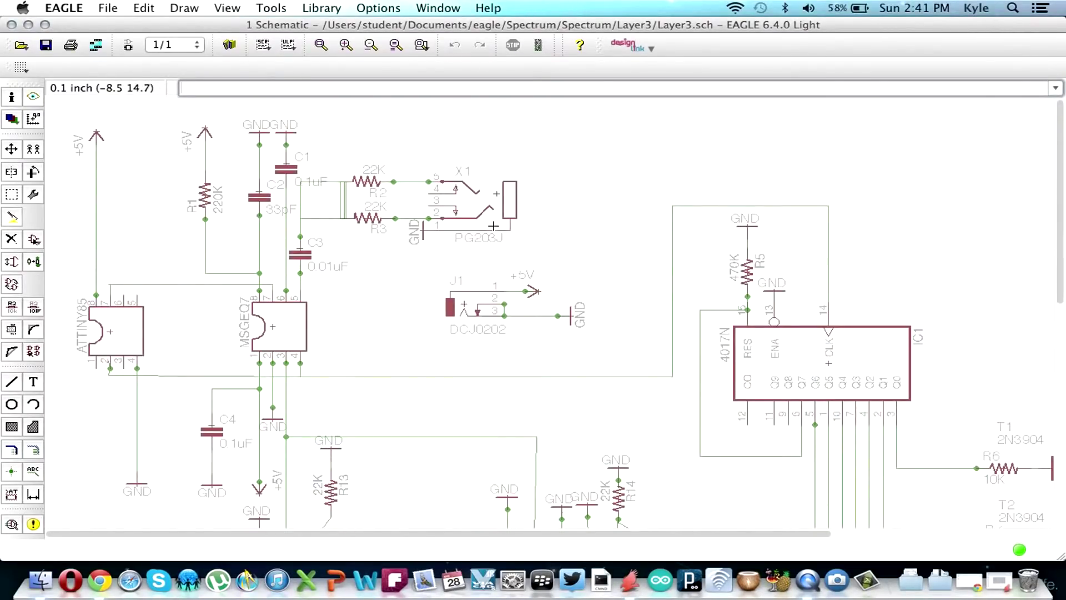
{"action": "scroll", "coordinate": [457, 313], "scroll_direction": "down", "scroll_amount": 10}
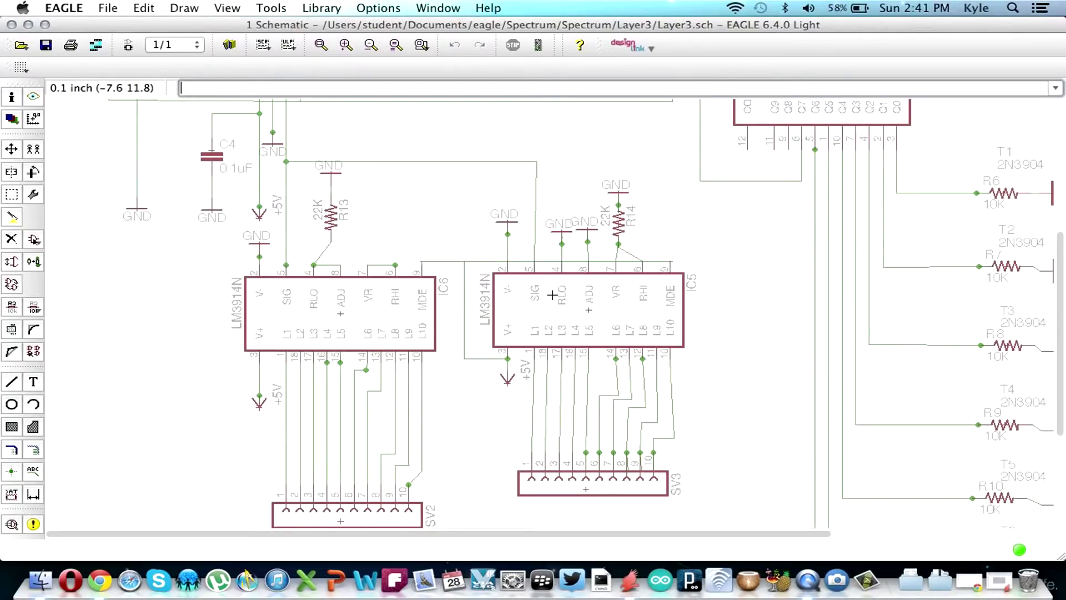
{"action": "scroll", "coordinate": [552, 295], "scroll_direction": "down", "scroll_amount": 2}
{"action": "scroll", "coordinate": [639, 249], "scroll_direction": "up", "scroll_amount": 2}
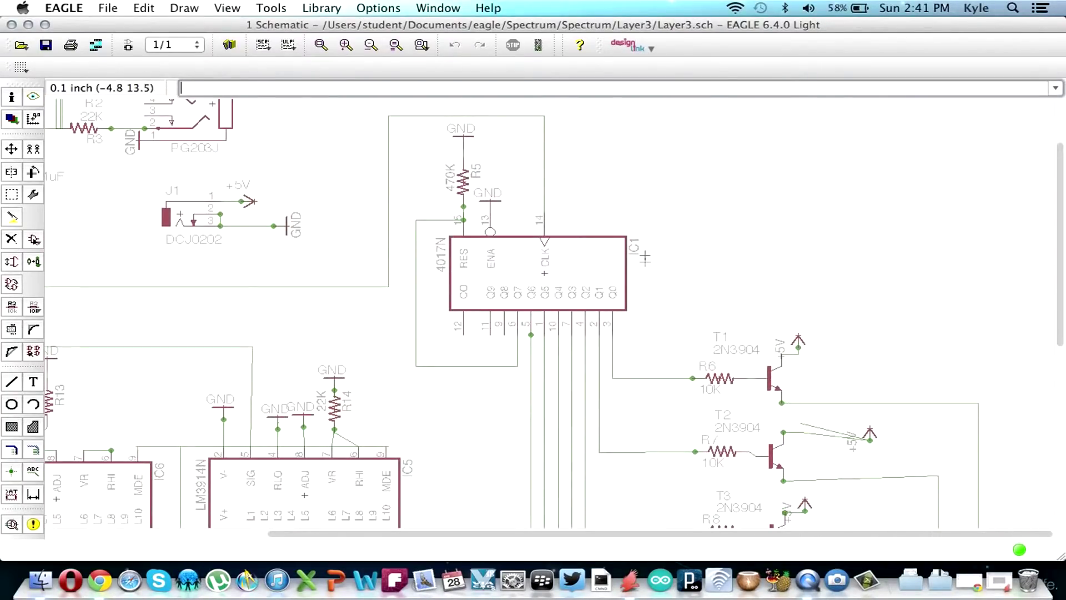
{"action": "scroll", "coordinate": [526, 239], "scroll_direction": "down", "scroll_amount": 1}
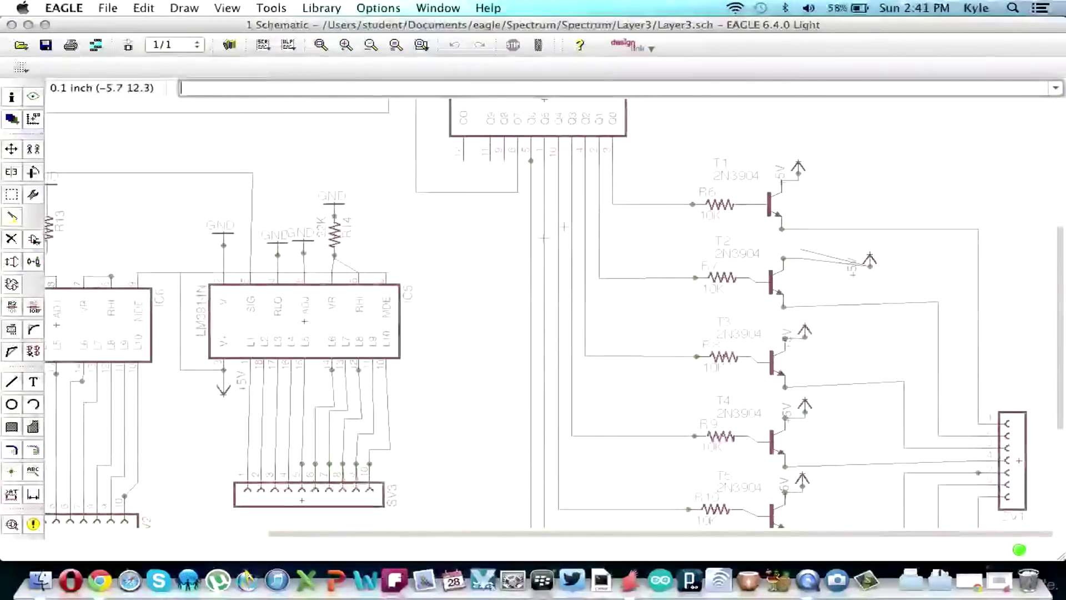
{"action": "scroll", "coordinate": [675, 173], "scroll_direction": "up", "scroll_amount": 1}
{"action": "scroll", "coordinate": [704, 146], "scroll_direction": "down", "scroll_amount": 3}
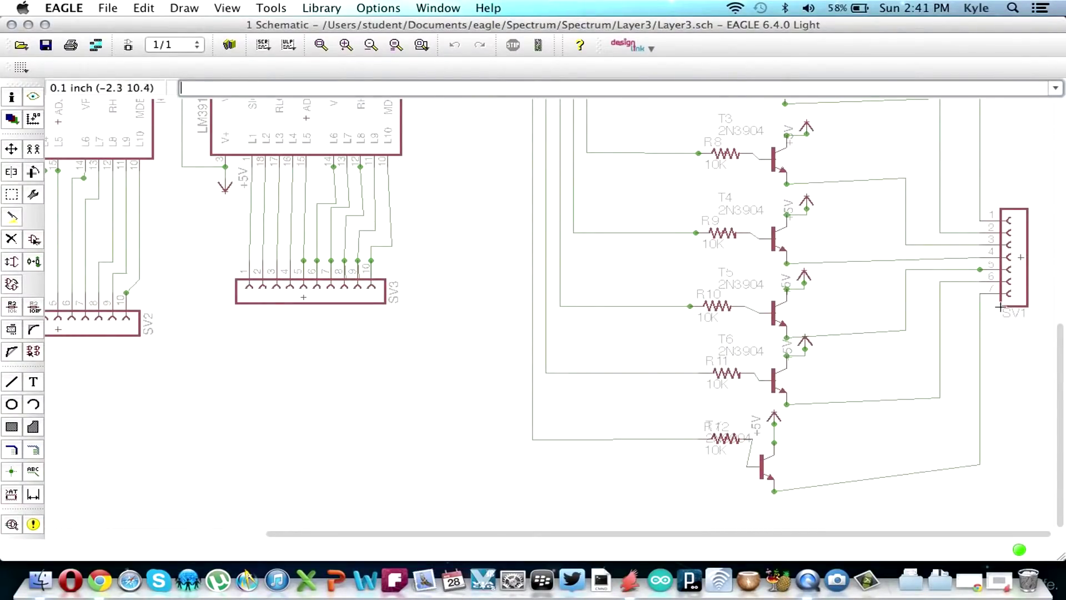
{"action": "left_click", "coordinate": [128, 45]}
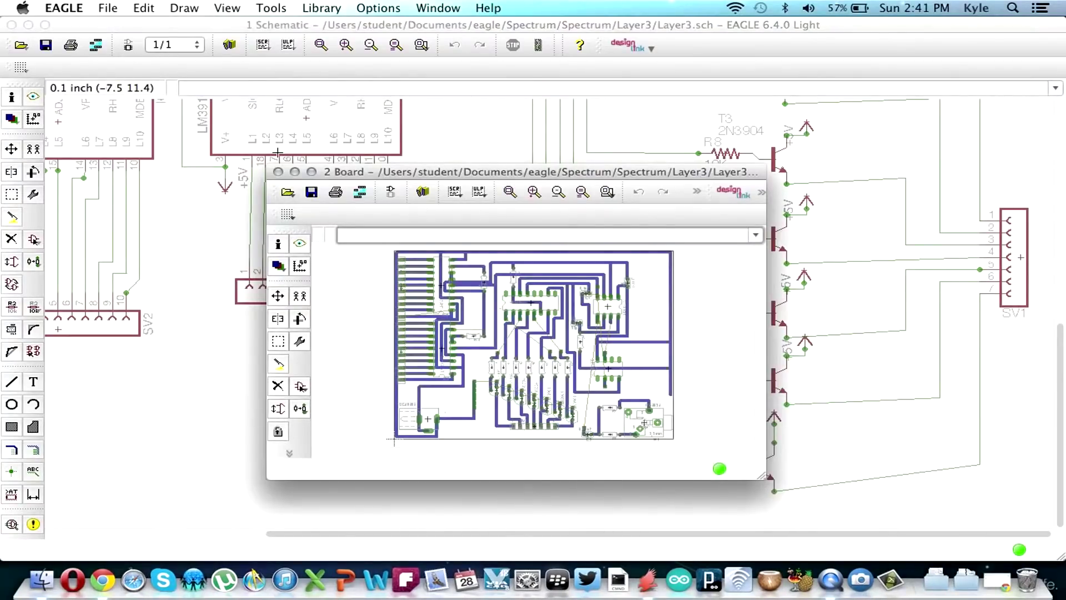
{"action": "left_click", "coordinate": [312, 172]}
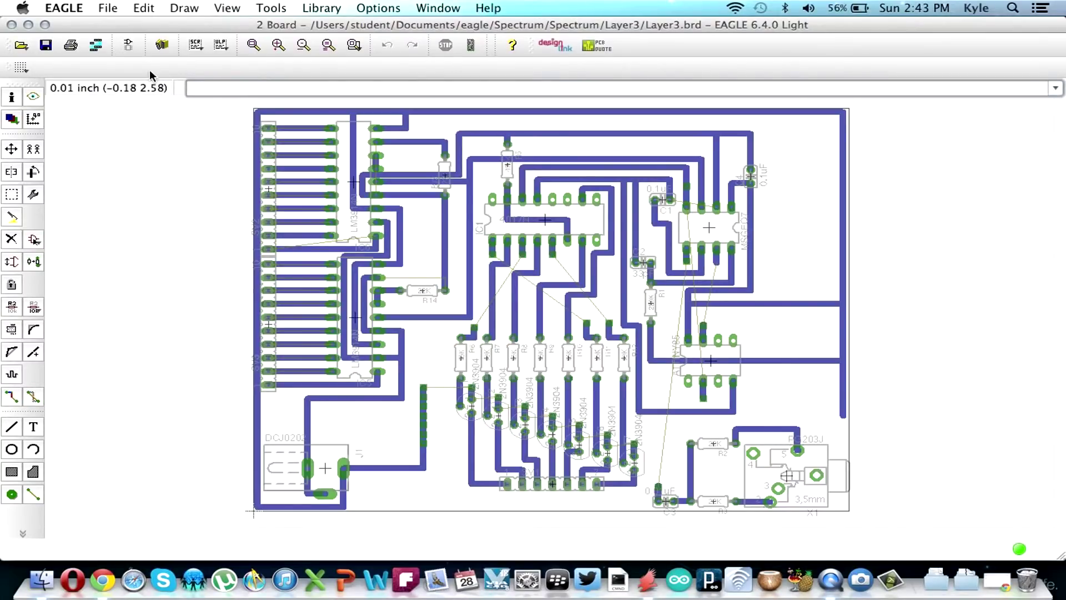
Step: Close all EAGLE windows and open IMG-20130426-00363.jpg from the desktop in Preview
{"action": "left_click", "coordinate": [12, 25]}
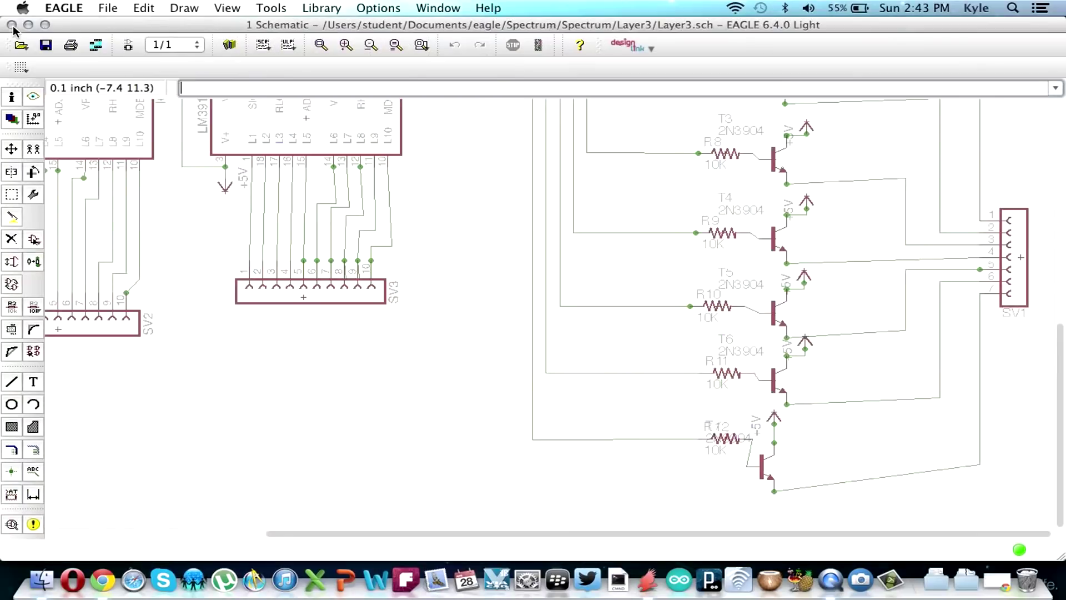
{"action": "left_click", "coordinate": [12, 25]}
{"action": "left_click", "coordinate": [11, 25]}
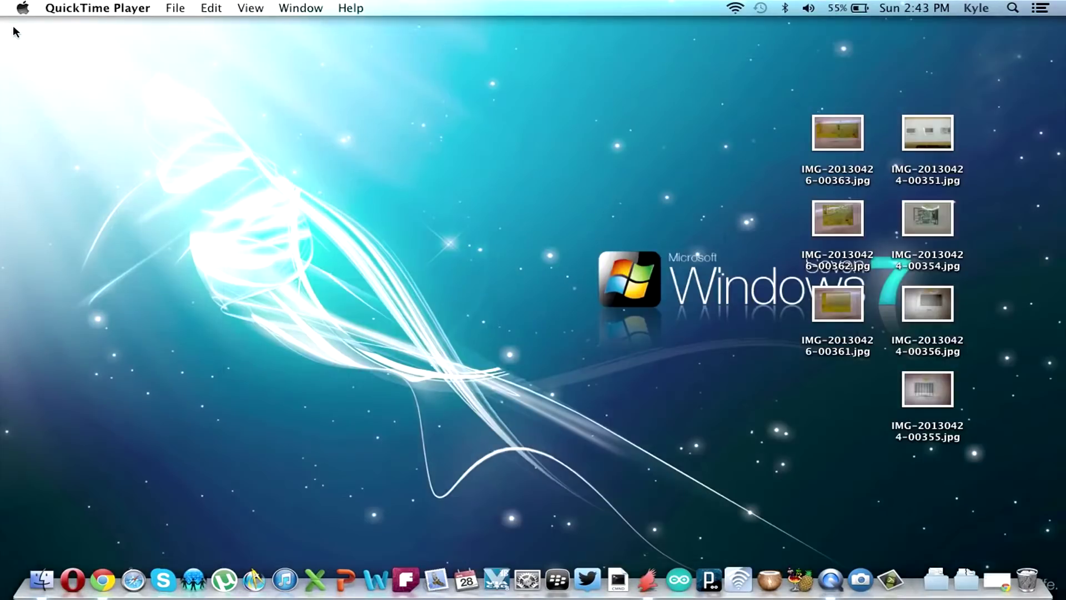
{"action": "left_click", "coordinate": [219, 184]}
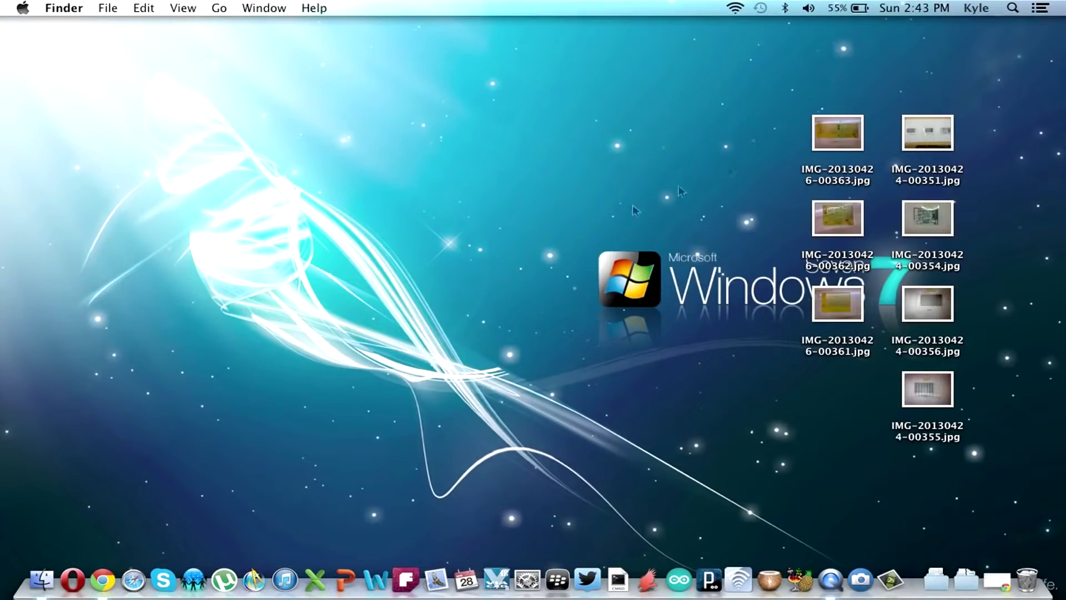
{"action": "left_click", "coordinate": [840, 134]}
{"action": "double_click", "coordinate": [839, 133]}
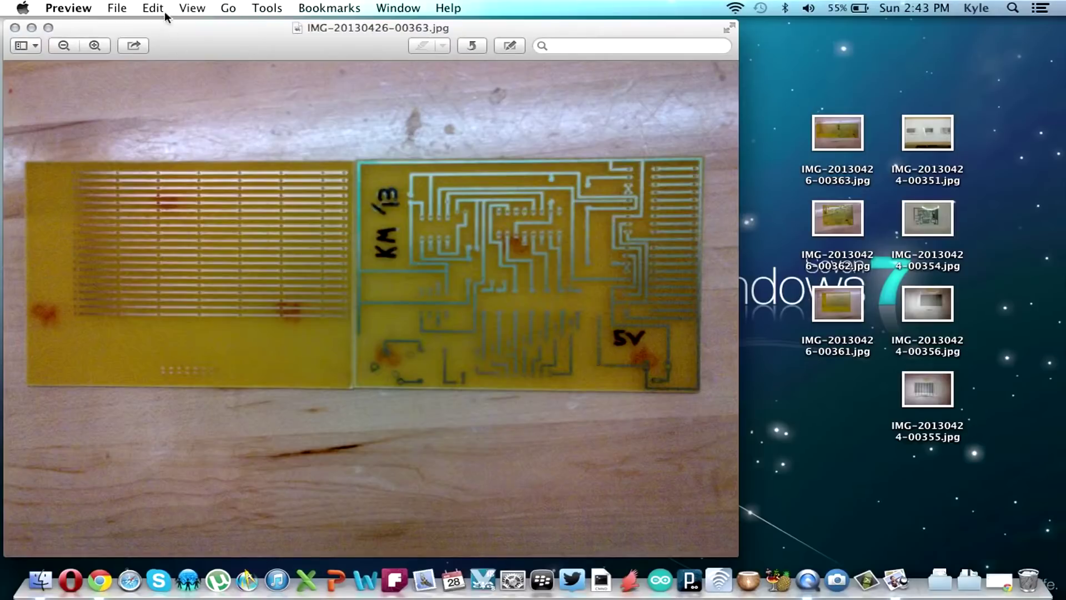
Step: Quit Preview with Cmd+Q to close the etched PCB photo
{"action": "key", "text": "super+q"}
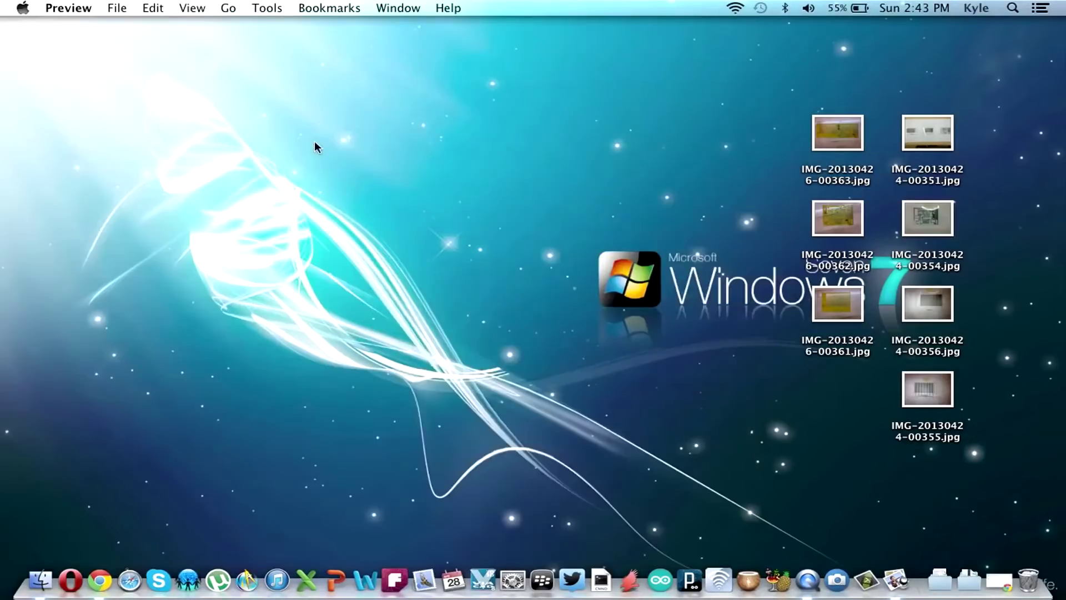